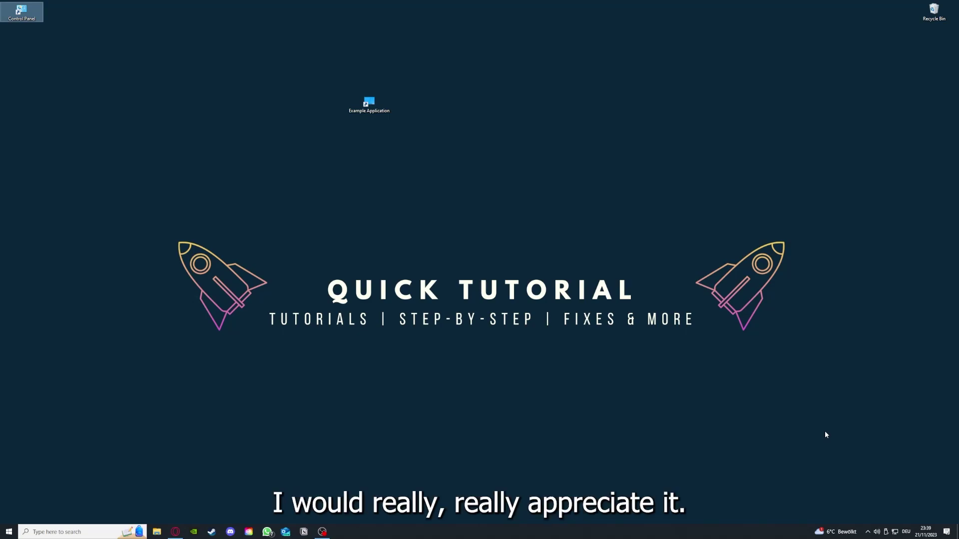
Open the Example Application desktop shortcut, then close the Desktop folder window it shows
left_click(679, 359)
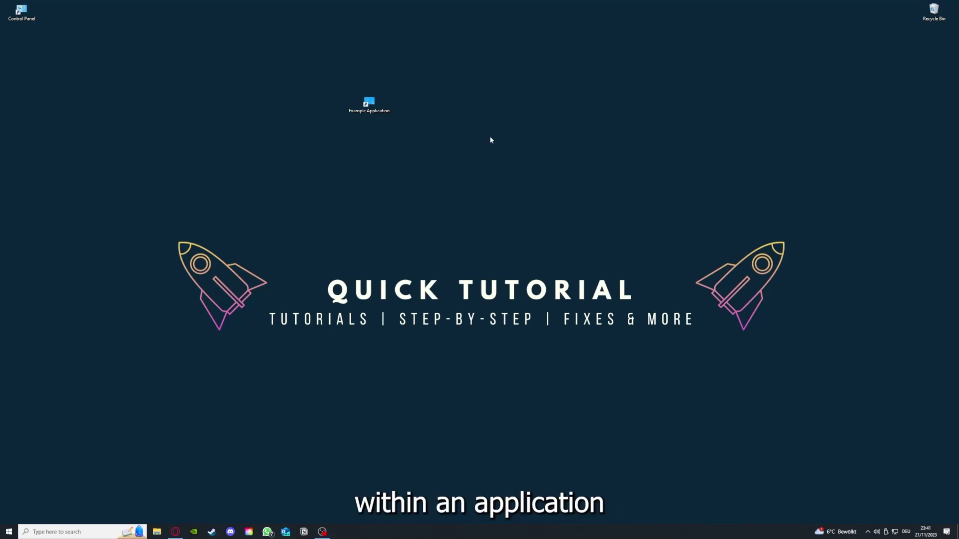
left_click_drag(125, 186, 810, 398)
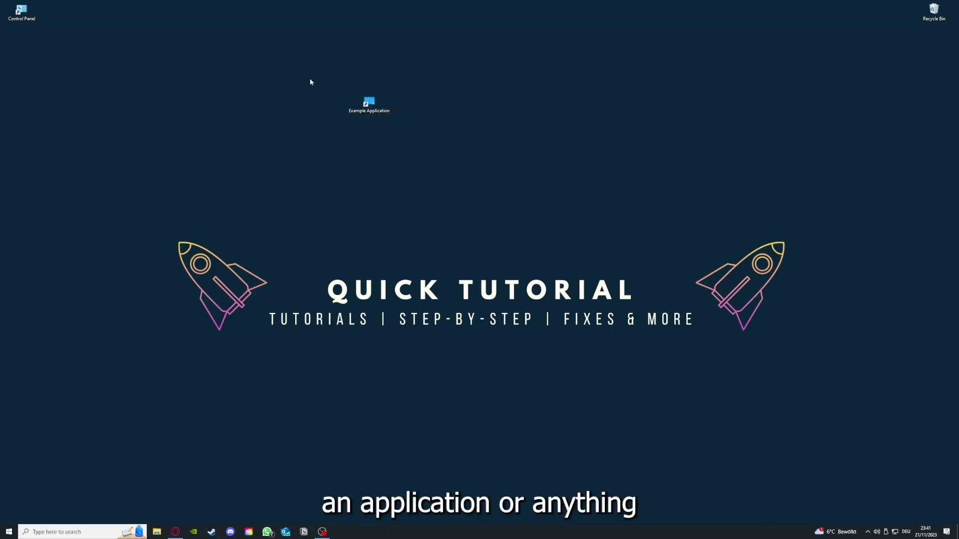
left_click_drag(126, 186, 811, 405)
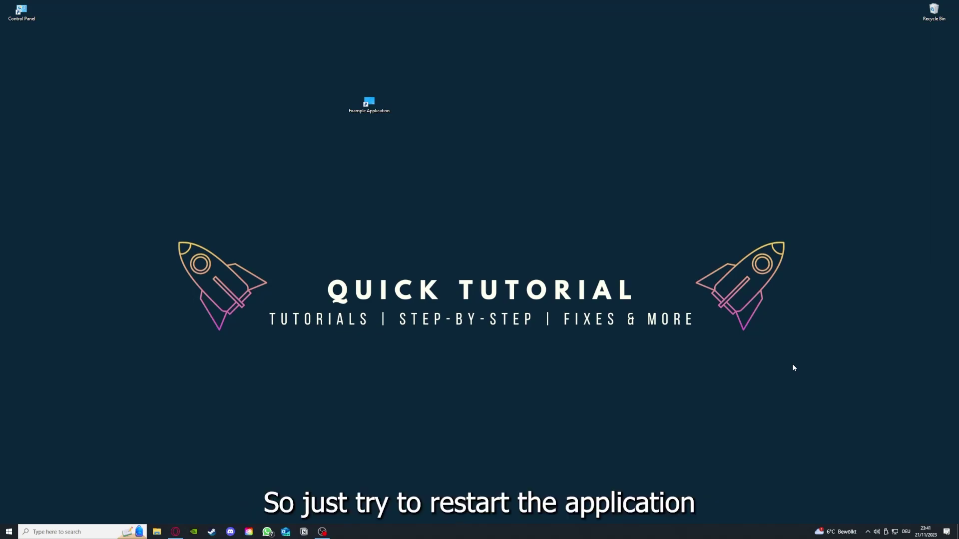
double_click(369, 104)
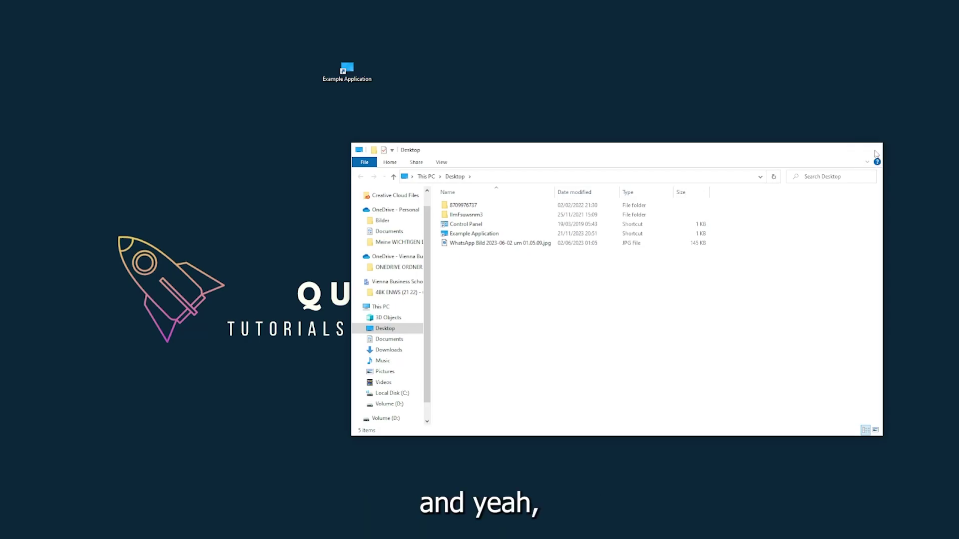
left_click(873, 151)
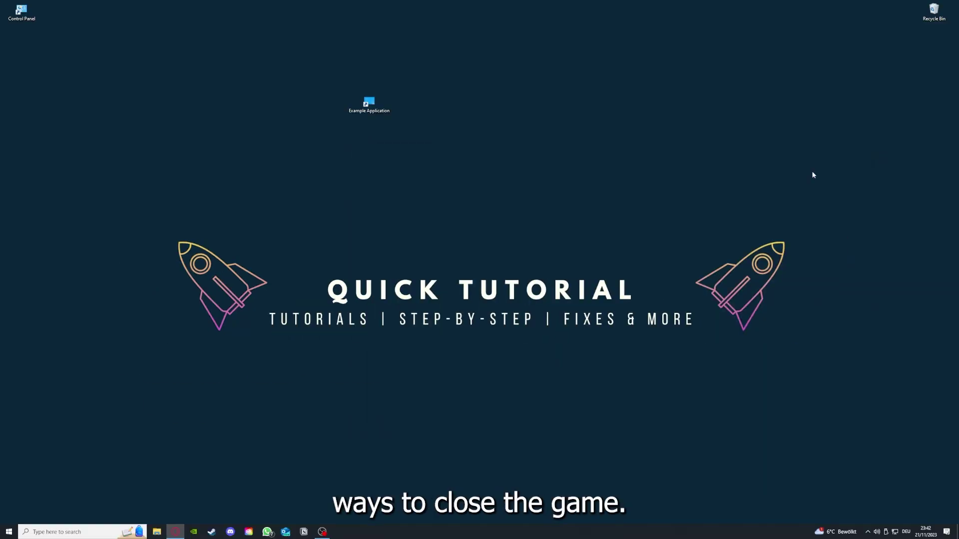
Open Task Manager from the taskbar and end the Task Manager task
right_click(360, 531)
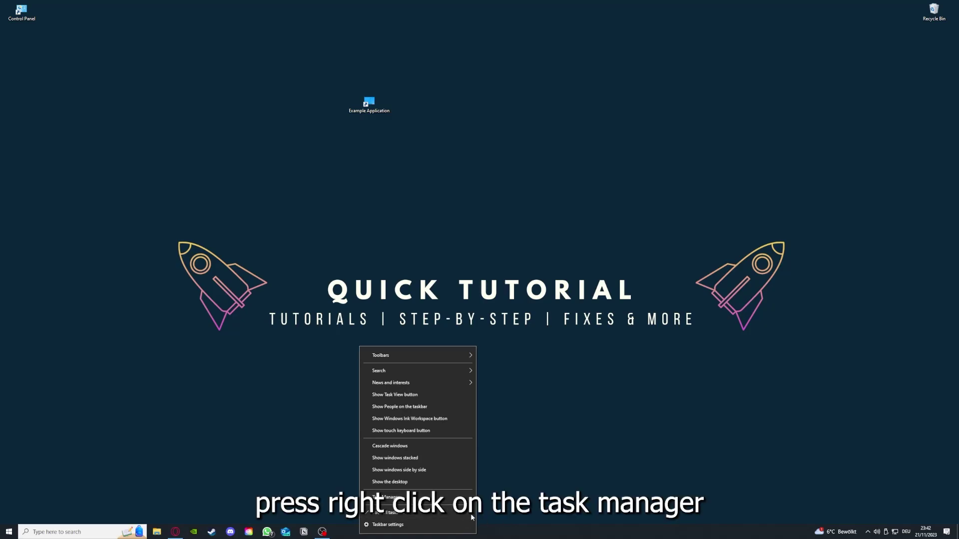
left_click(429, 501)
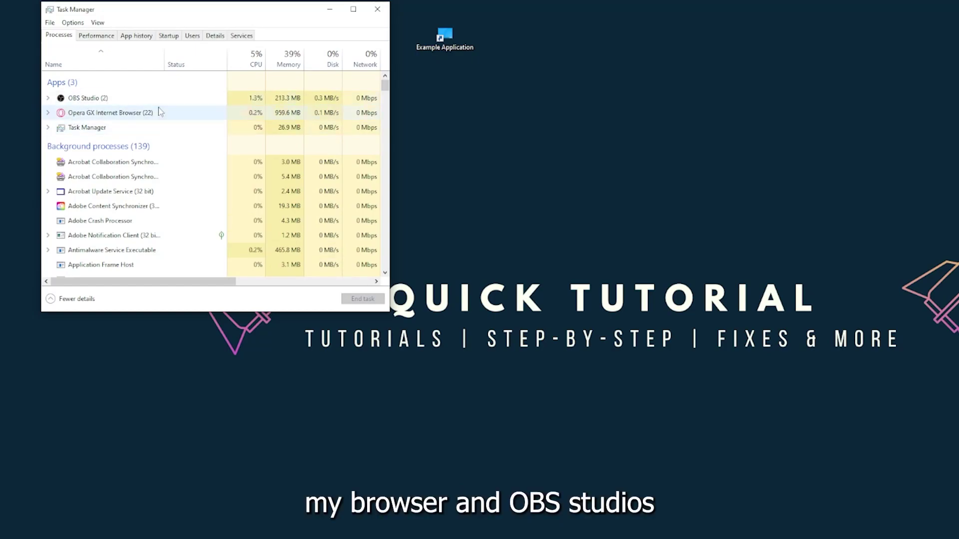
left_click(179, 129)
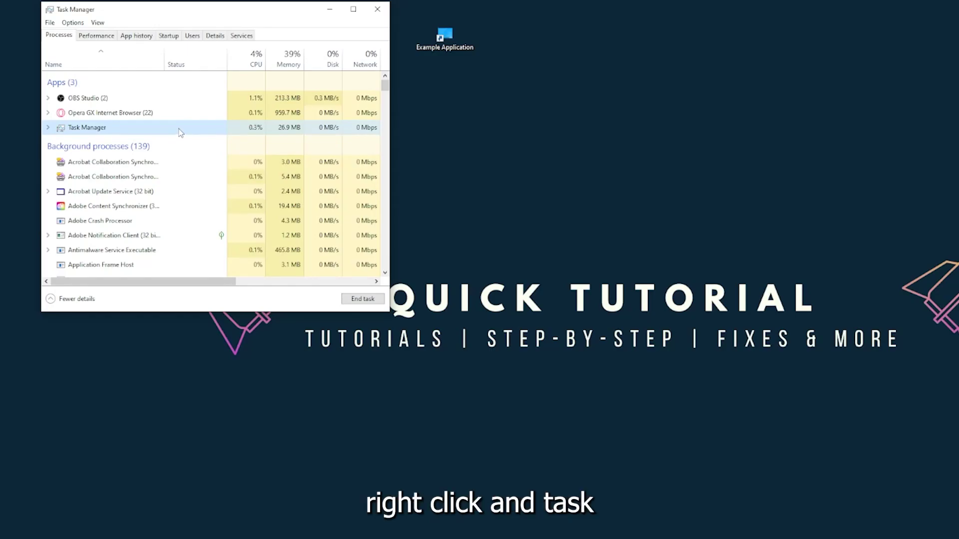
left_click(357, 301)
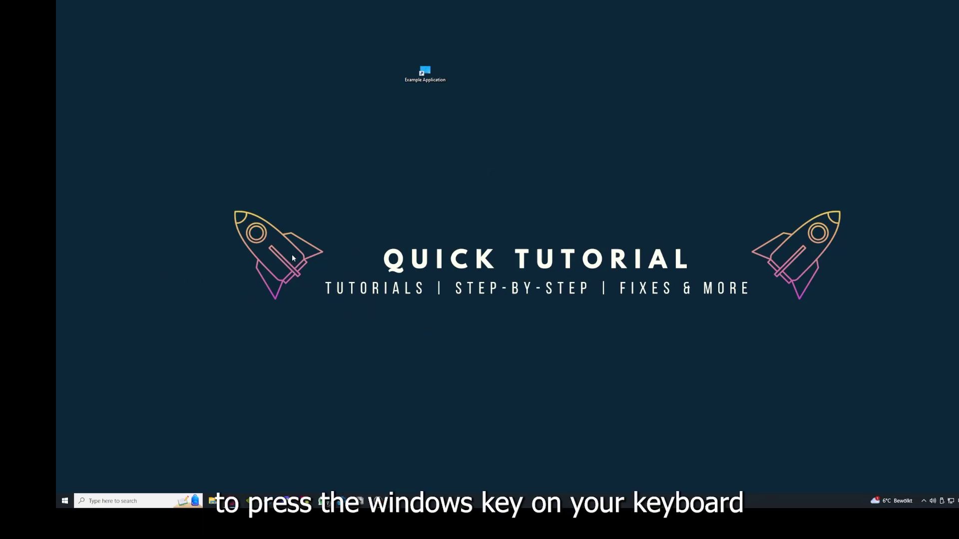
Show the Start menu's sleep, shut down and restart choices, then dismiss them without restarting
key("super")
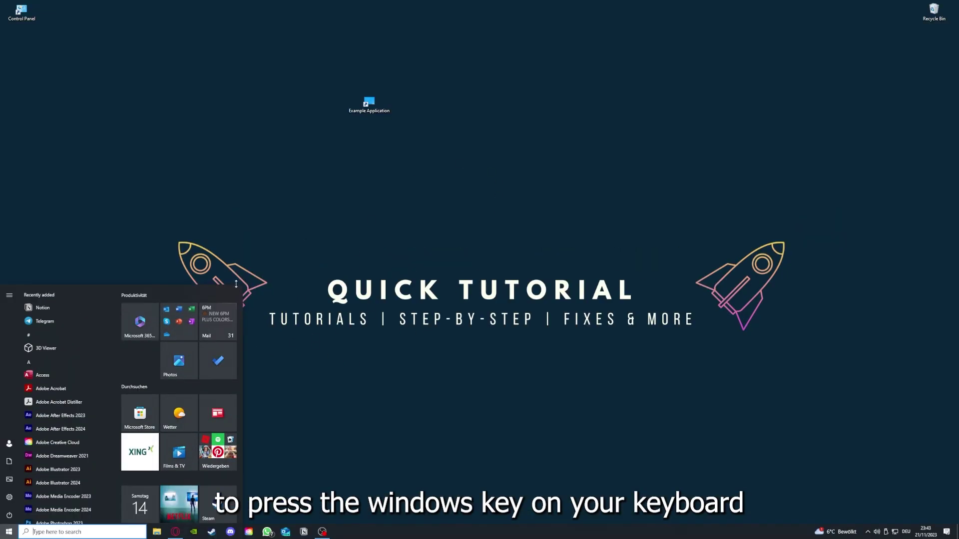
key("super")
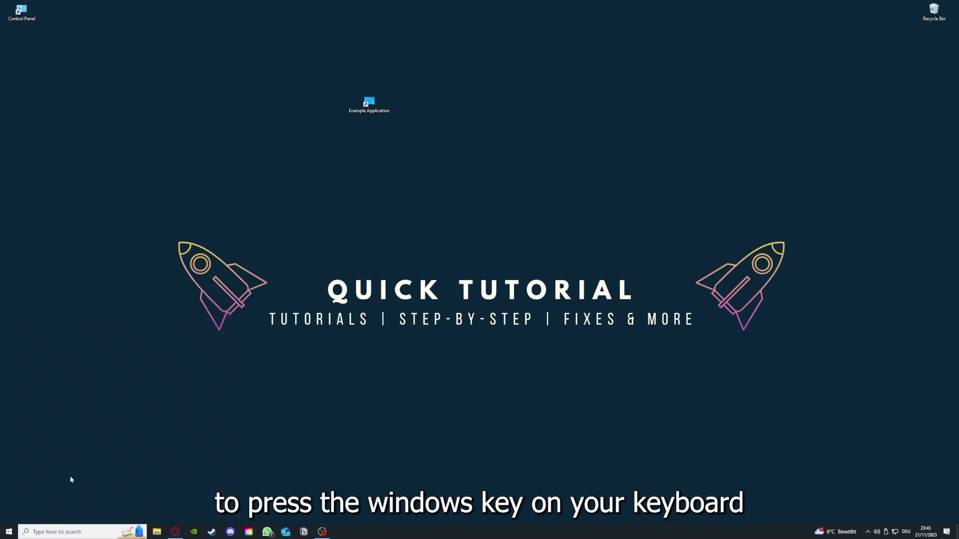
left_click(11, 526)
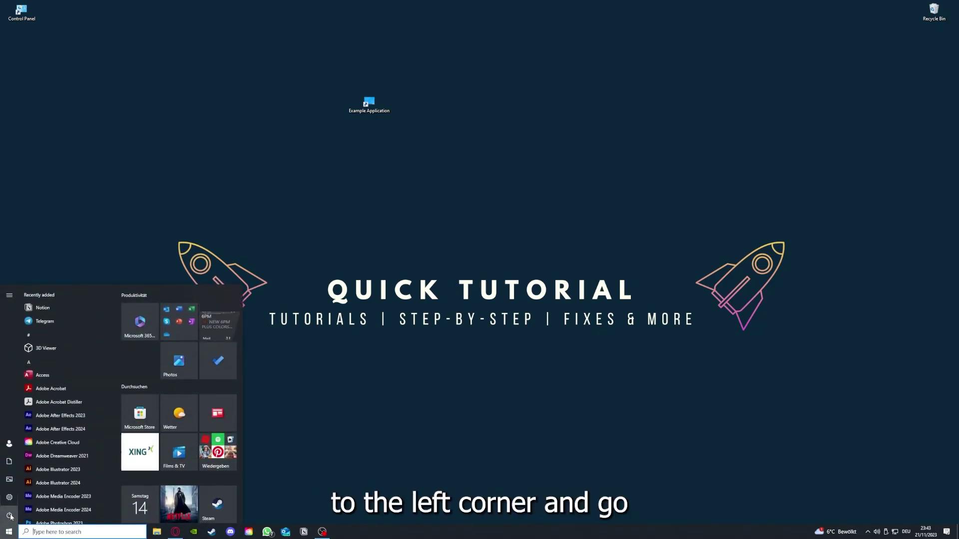
mouse_move(10, 517)
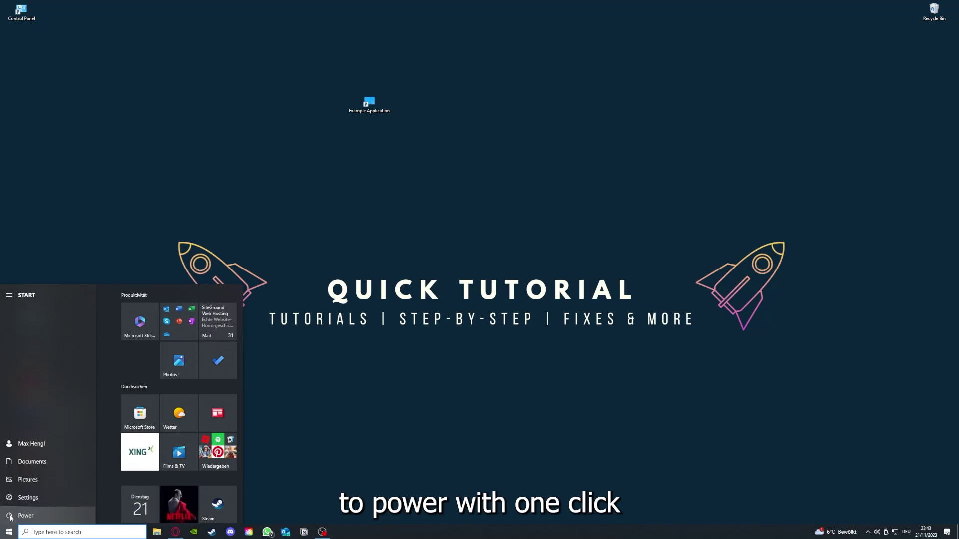
left_click(11, 517)
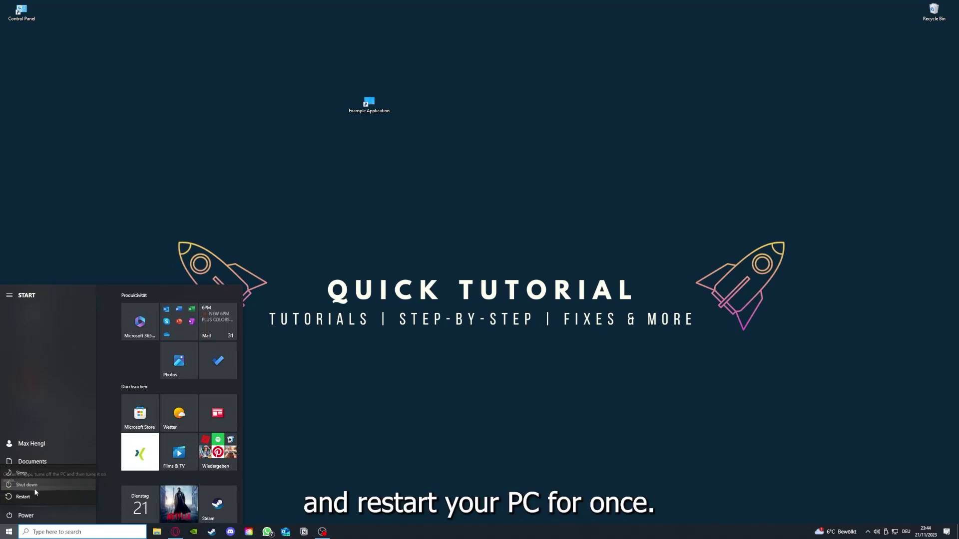
left_click(378, 382)
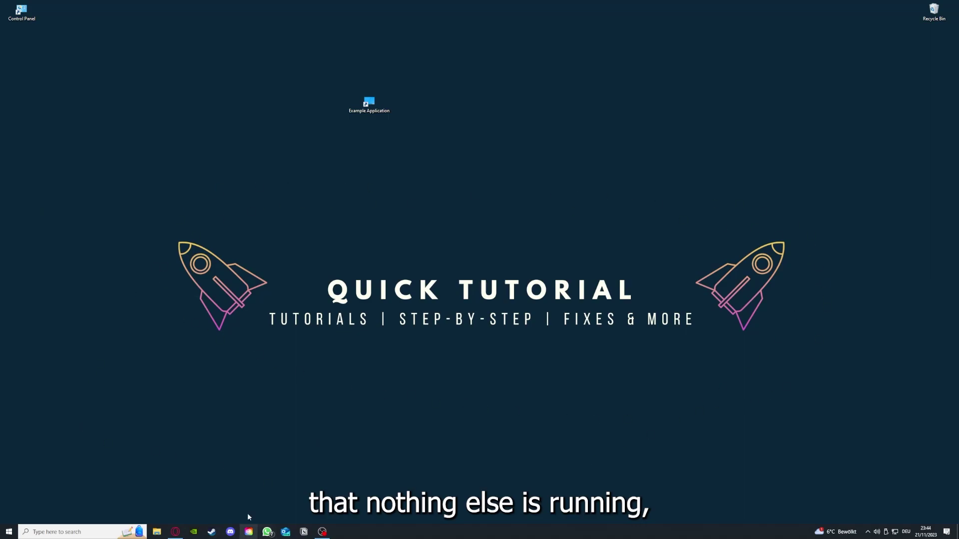
Reopen Task Manager on its Startup tab and maximize the window to full screen
right_click(374, 532)
left_click(400, 488)
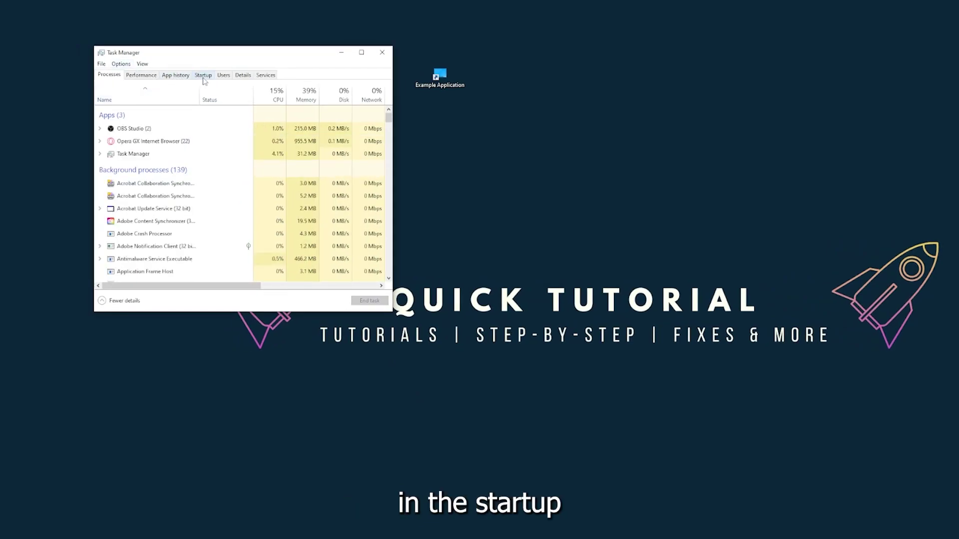
left_click(203, 76)
scroll(215, 145, "down", 2)
scroll(204, 215, "up", 2)
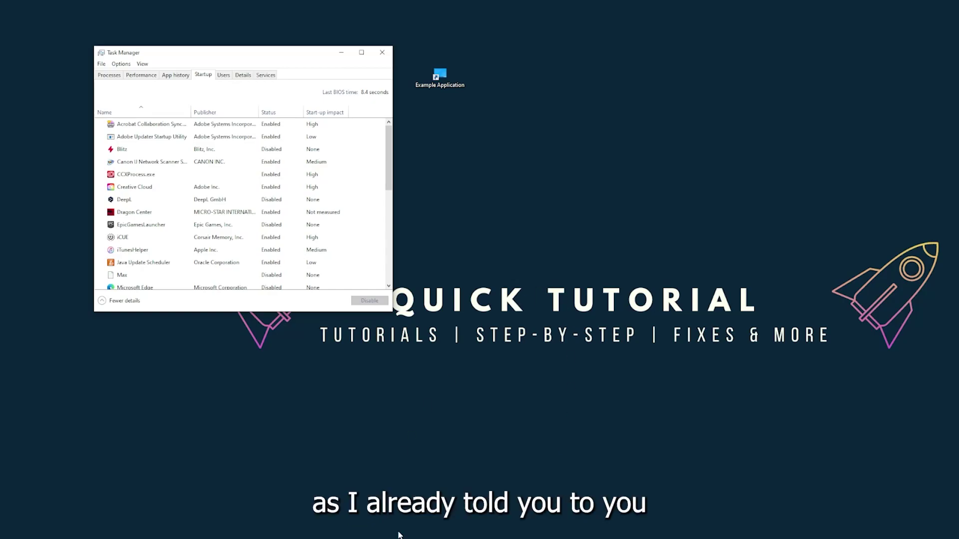
right_click(382, 532)
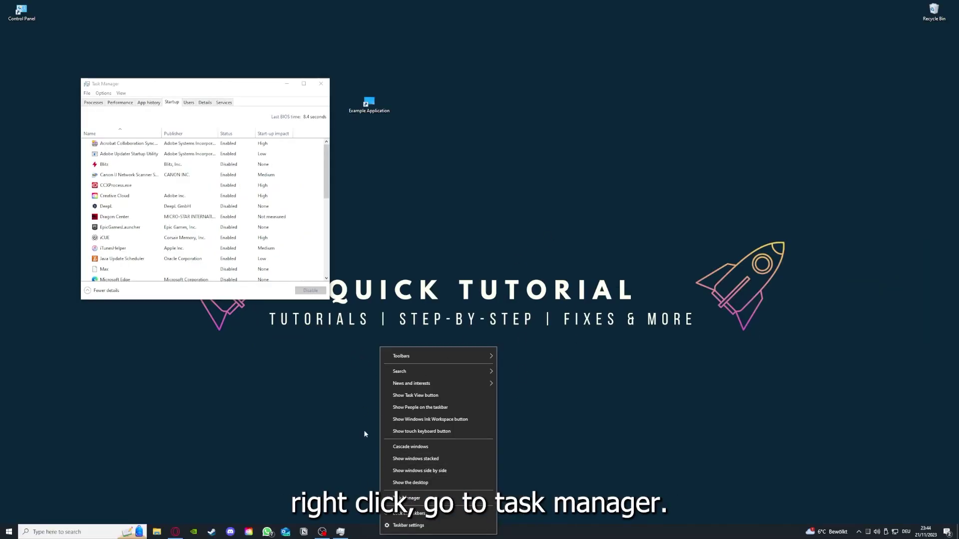
left_click(406, 498)
left_click(304, 83)
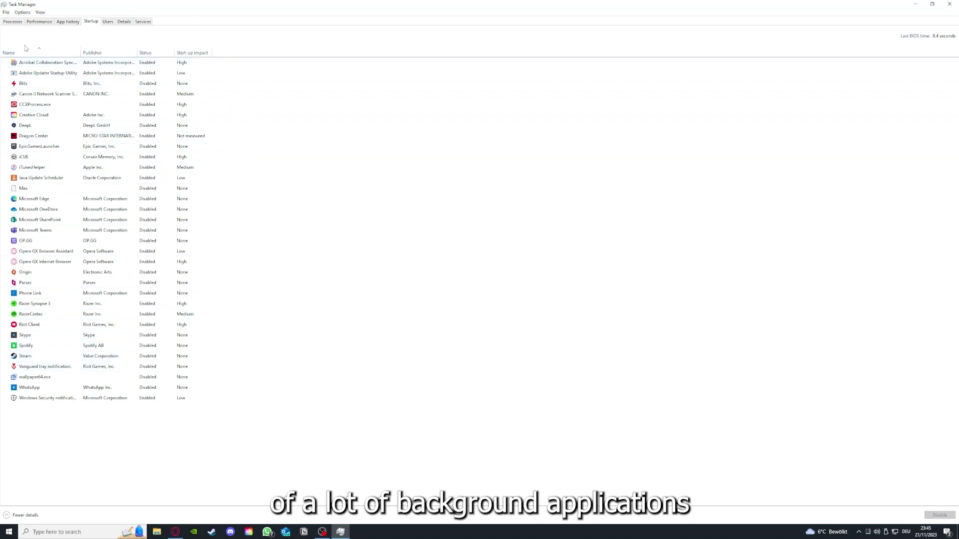
Select startup entries in turn: Acrobat, CCXProcess.exe, OneDrive, SharePoint, Phone Link, iTunesHelper
right_click(156, 63)
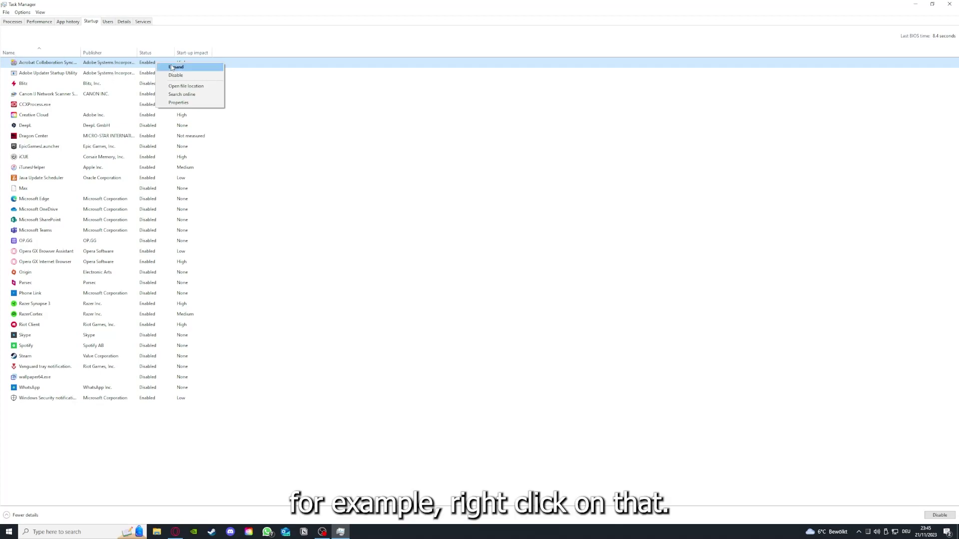
left_click(333, 104)
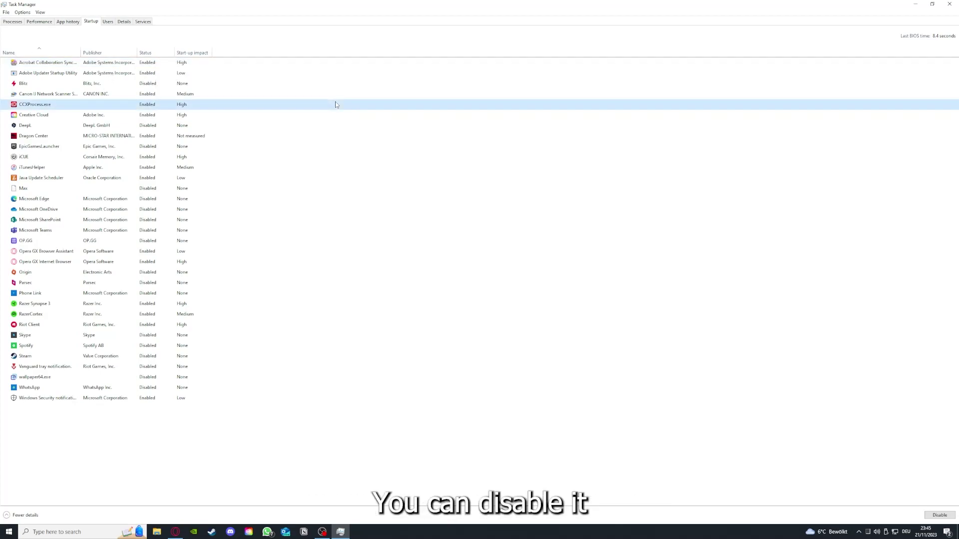
left_click(504, 210)
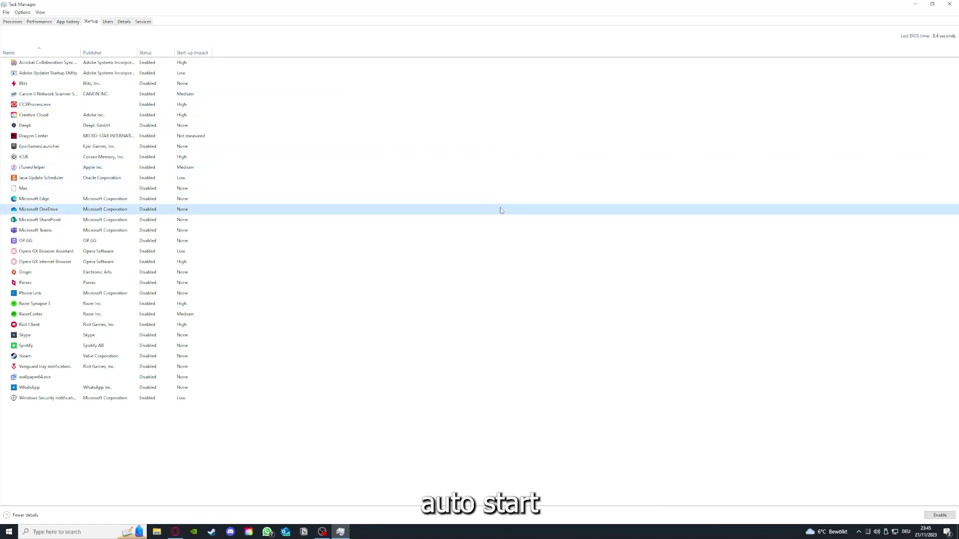
left_click(59, 65)
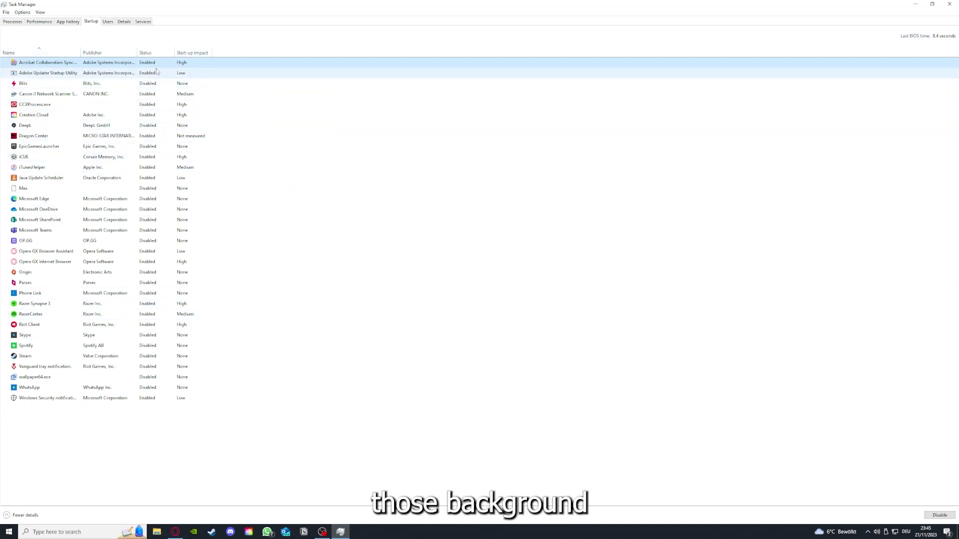
left_click(235, 216)
left_click(268, 294)
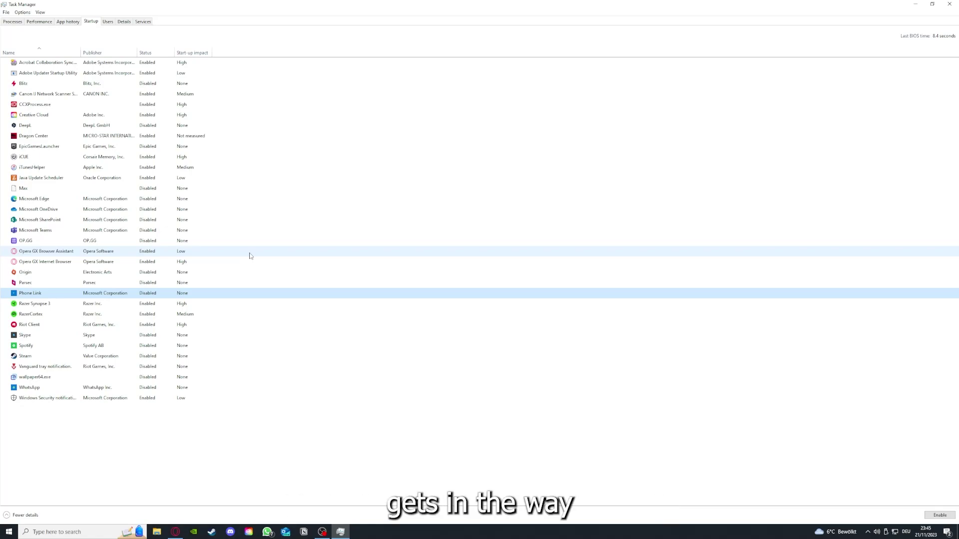
left_click(210, 172)
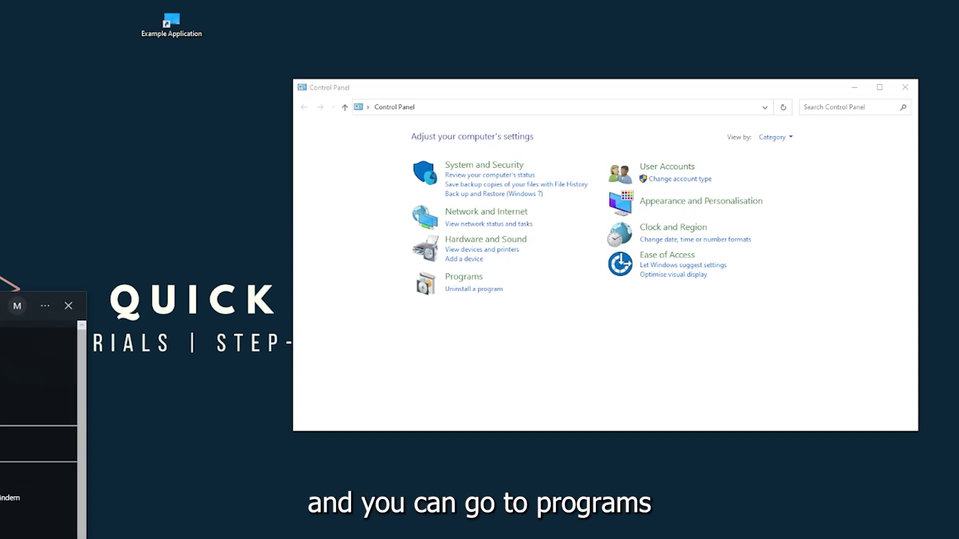
Open Programs > Programs and Features and scroll the installed programs list to find Overwolf
key("Escape")
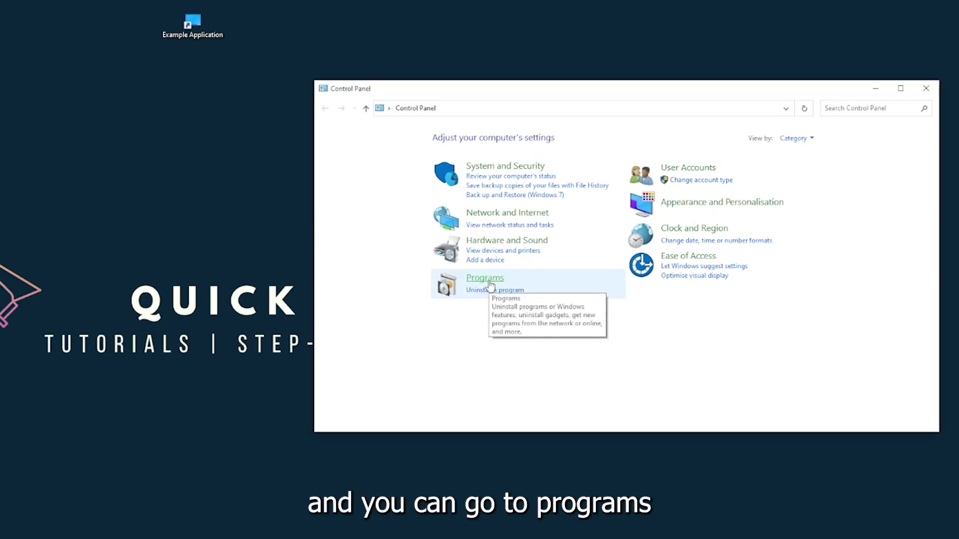
left_click(489, 283)
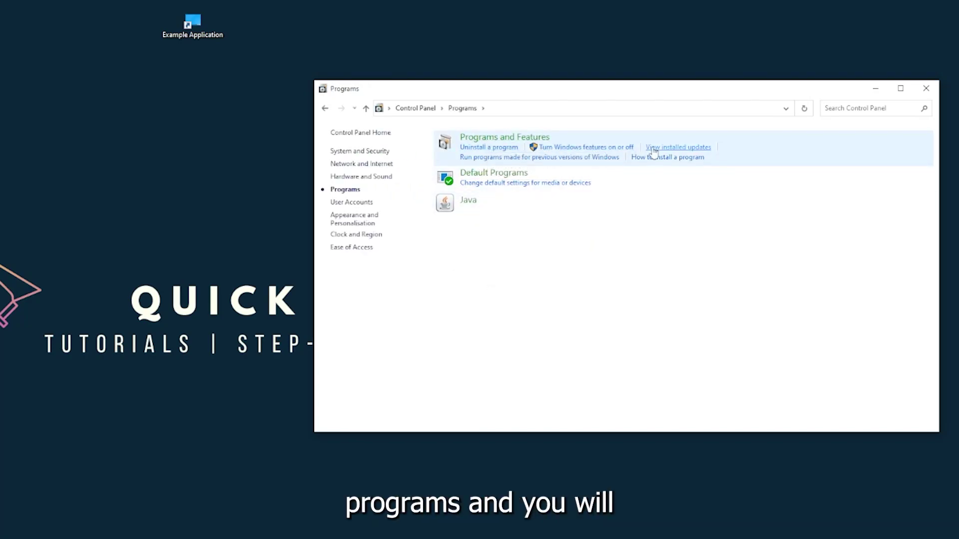
left_click(518, 141)
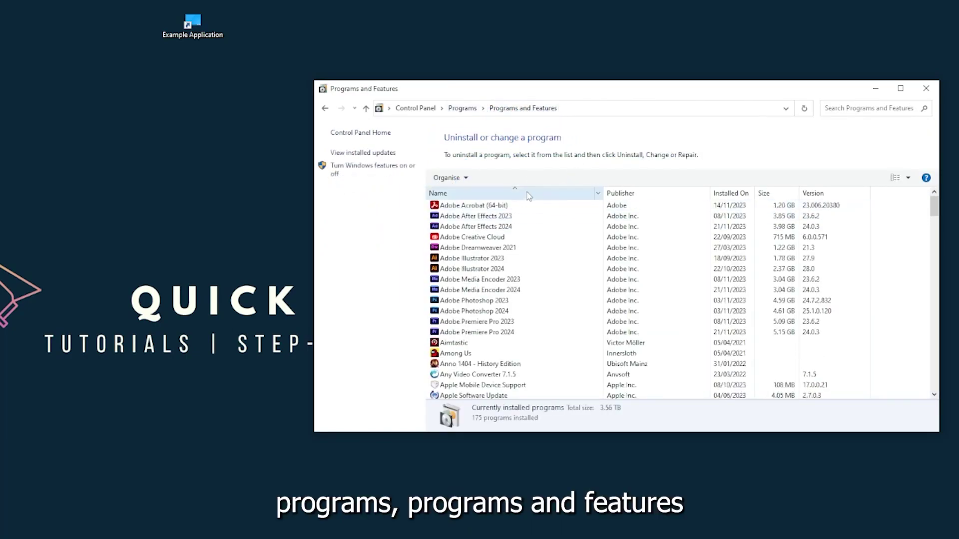
scroll(507, 281, "down", 20)
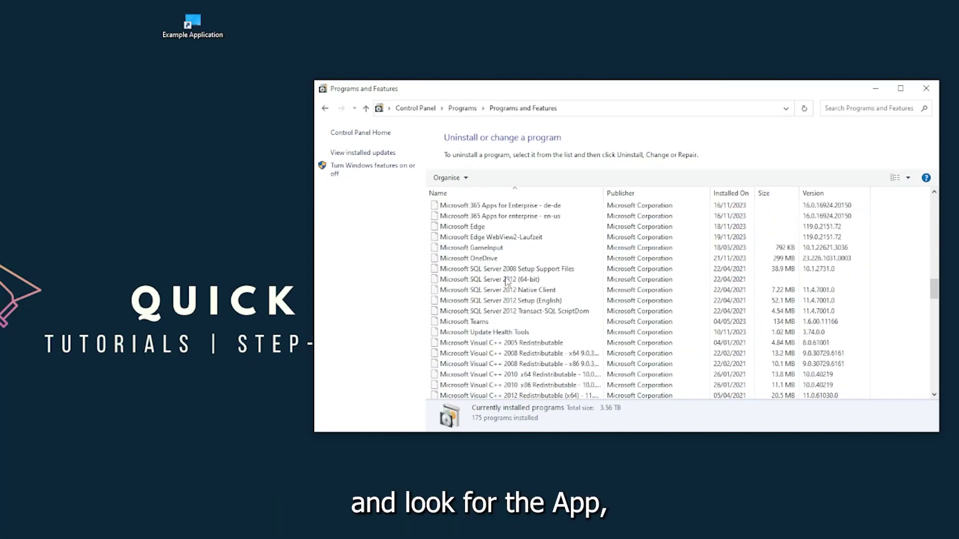
scroll(505, 281, "down", 20)
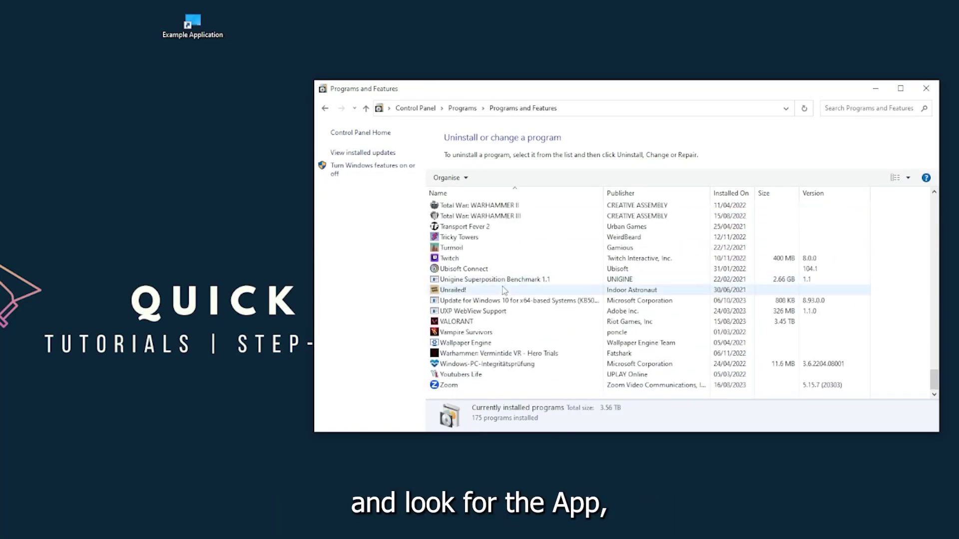
scroll(499, 300, "up", 15)
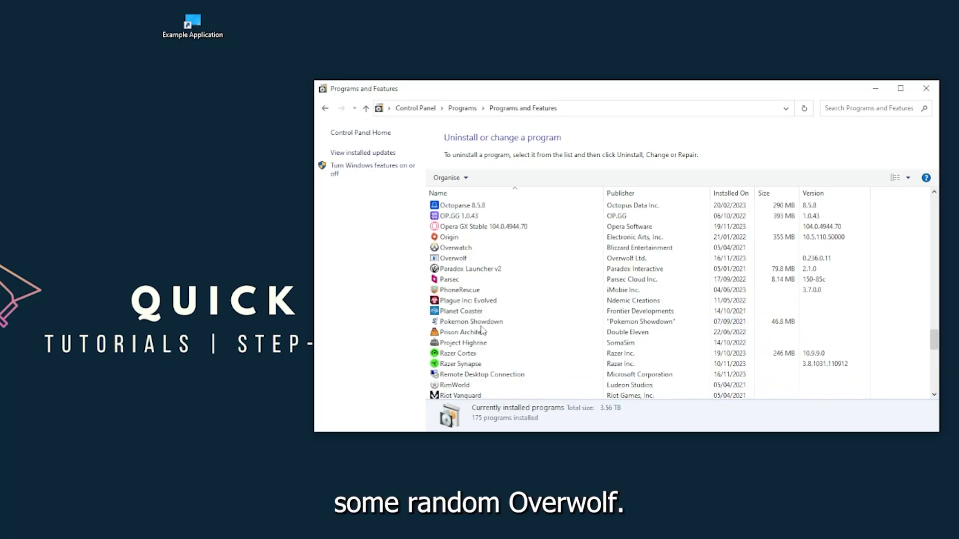
scroll(470, 327, "up", 2)
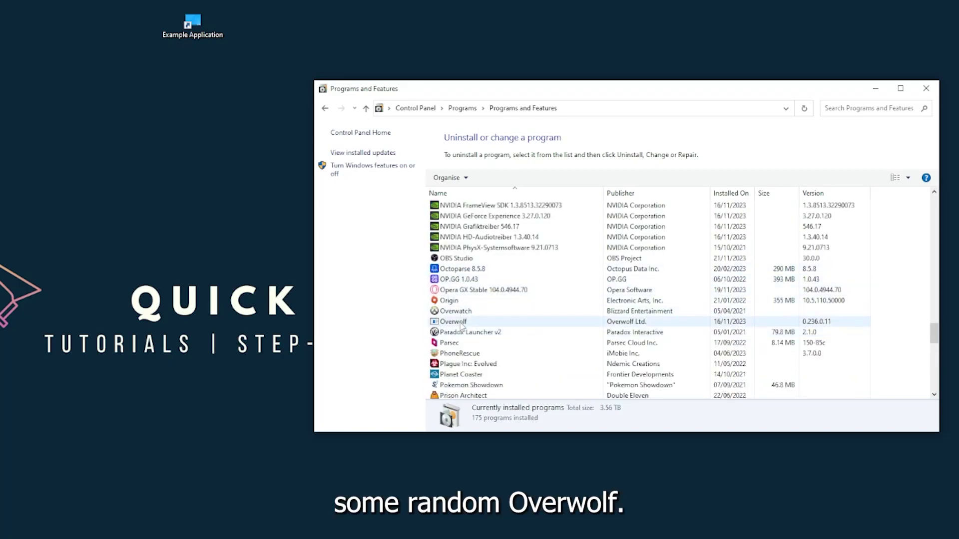
Try Uninstall/Change on Overwolf and close the error saying it may already be uninstalled
left_click(461, 325)
right_click(461, 325)
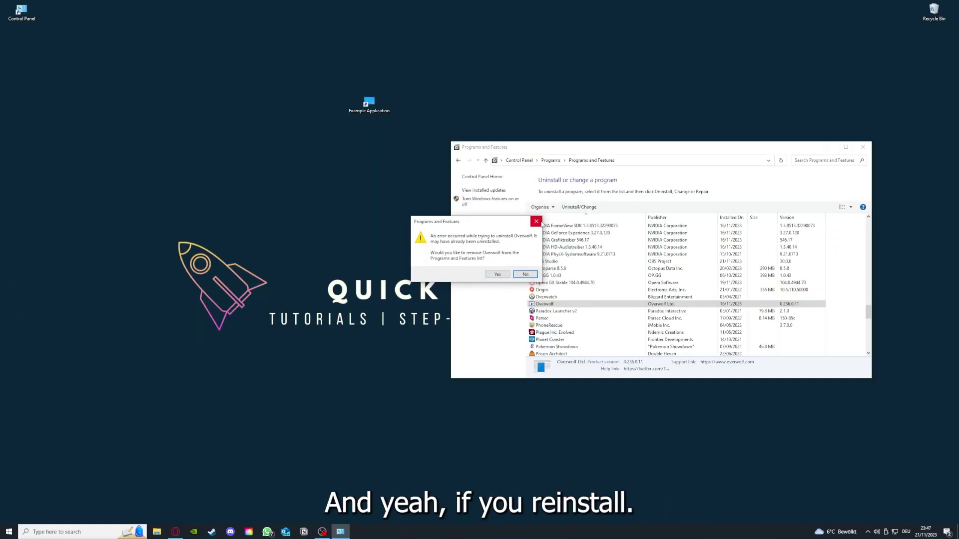
left_click(536, 221)
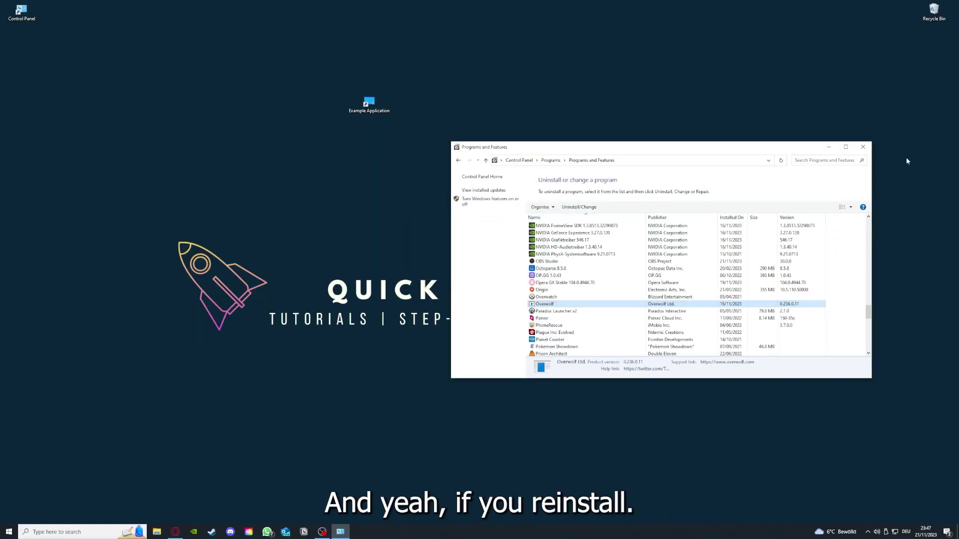
Close the Programs and Features window
left_click(863, 147)
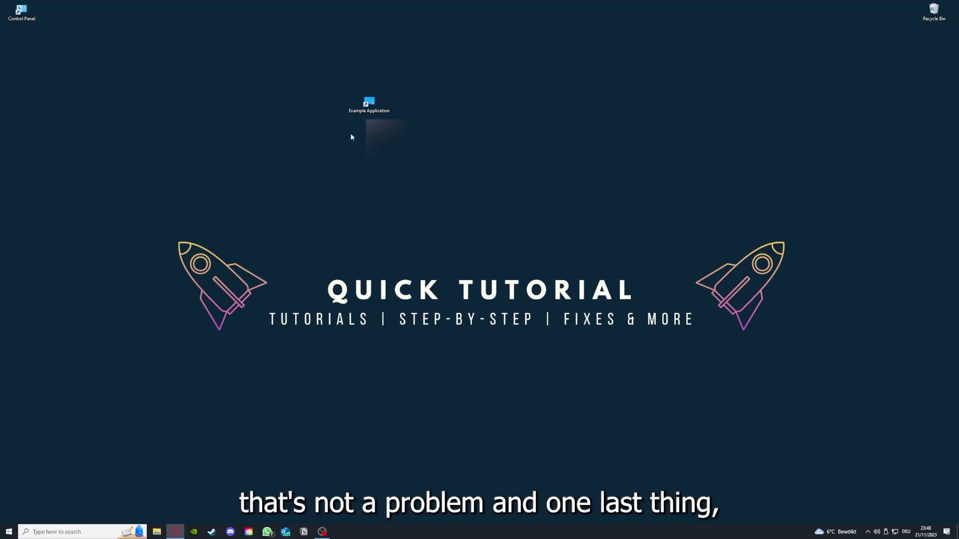
Open Example Application's Properties and view its Security, Previous Versions and Shortcut tabs
right_click(363, 99)
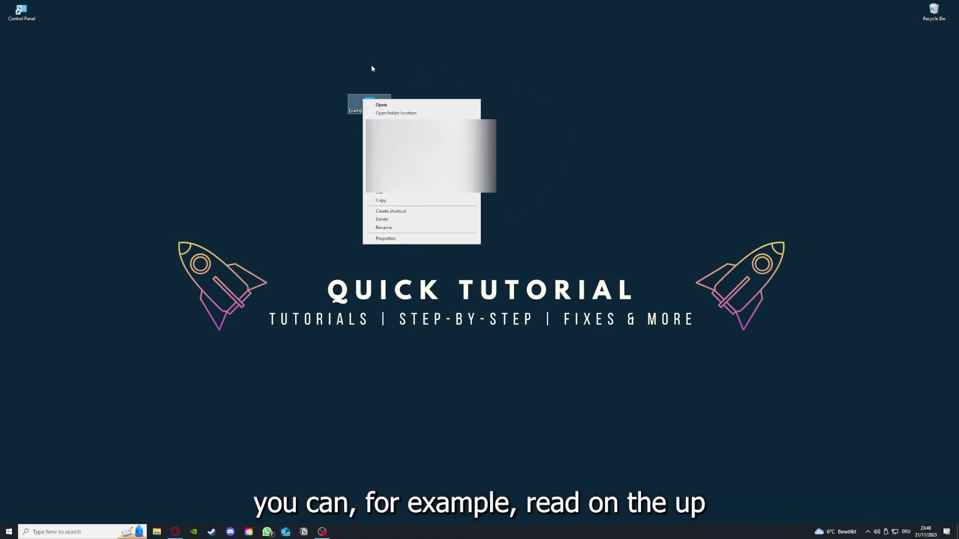
left_click(385, 238)
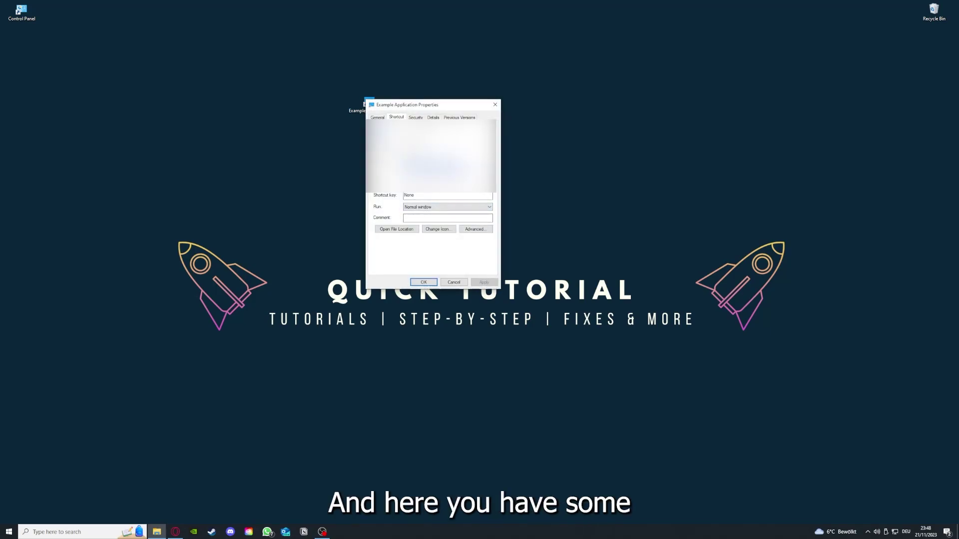
key("ctrl+Tab")
key("ctrl+Tab")
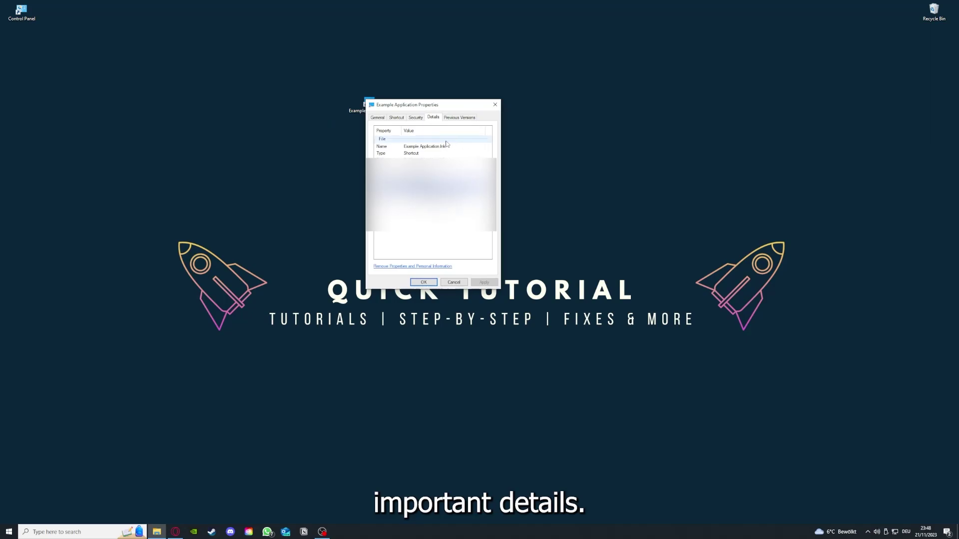
left_click_drag(435, 105, 506, 138)
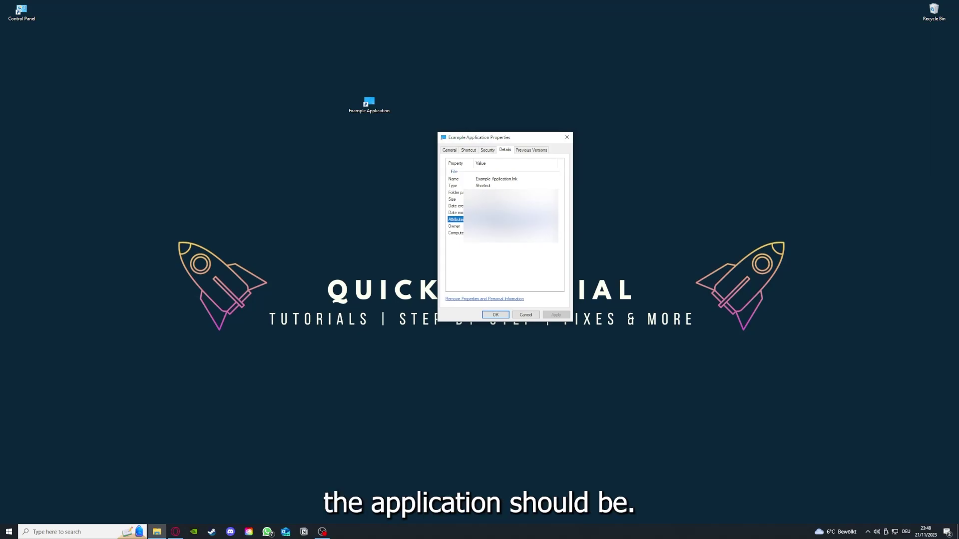
left_click(537, 152)
left_click(468, 151)
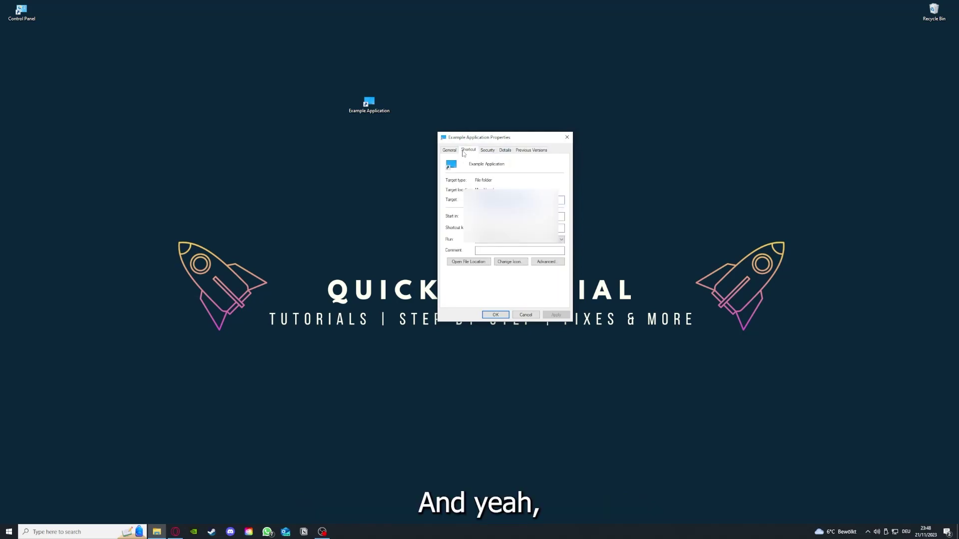
left_click(460, 263)
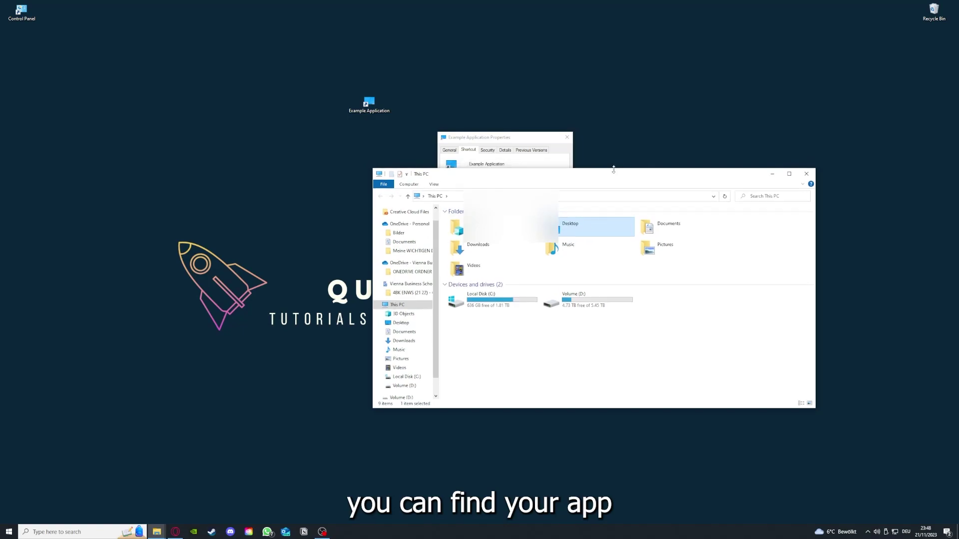
left_click_drag(614, 173, 506, 276)
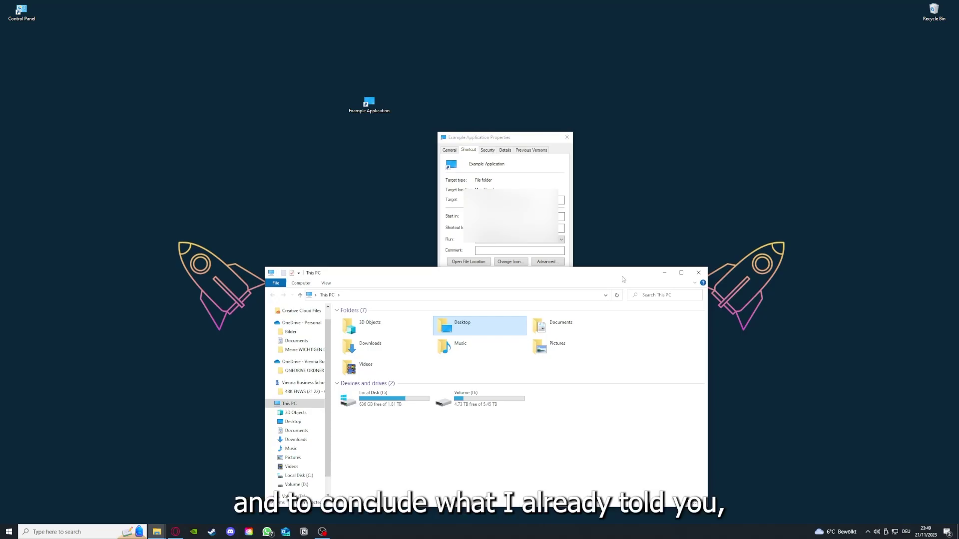
left_click(698, 272)
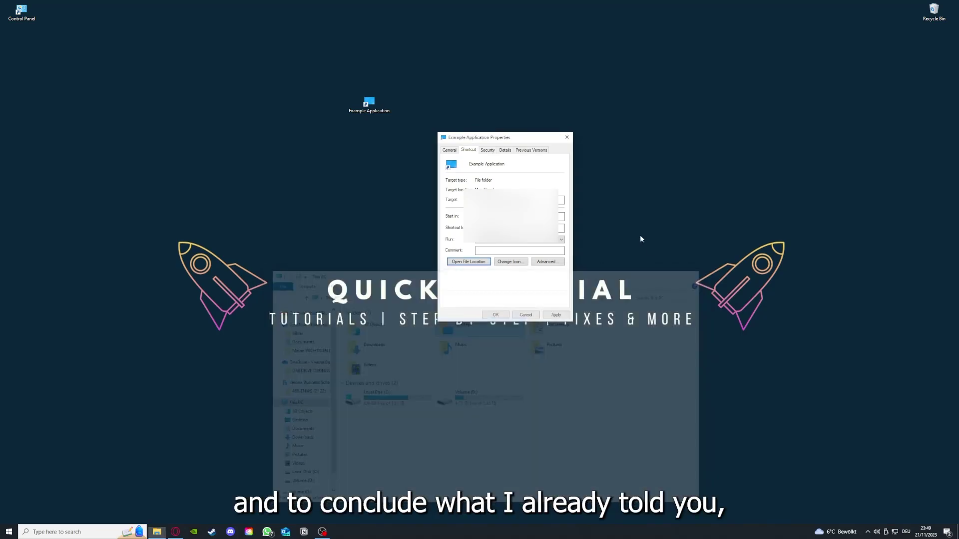
Close the Example Application Properties dialog with Esc
key("Escape")
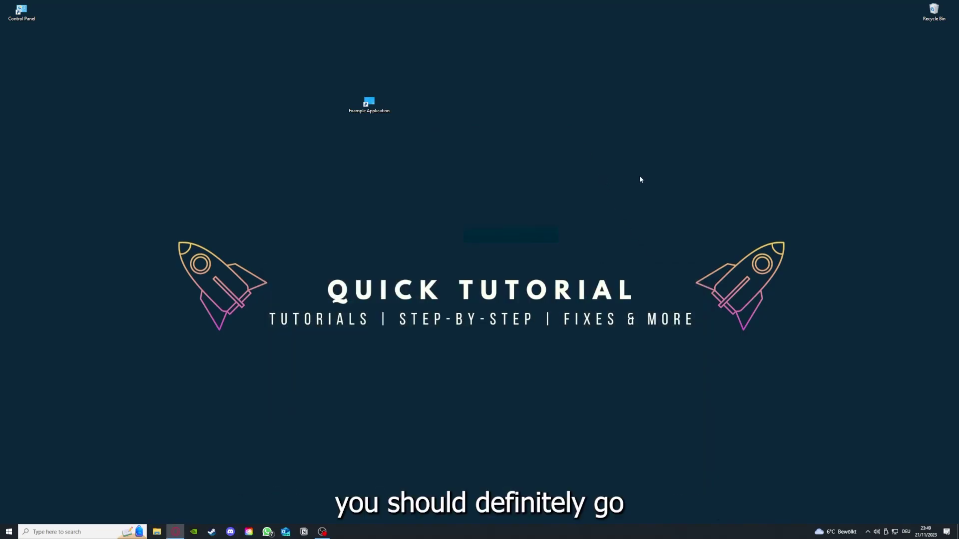